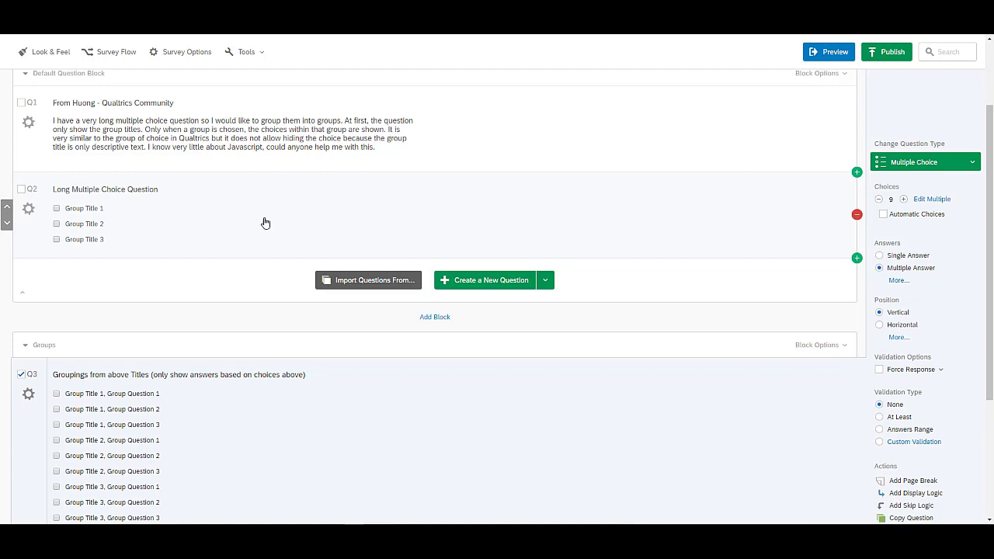
scroll(230, 233, "down", 1)
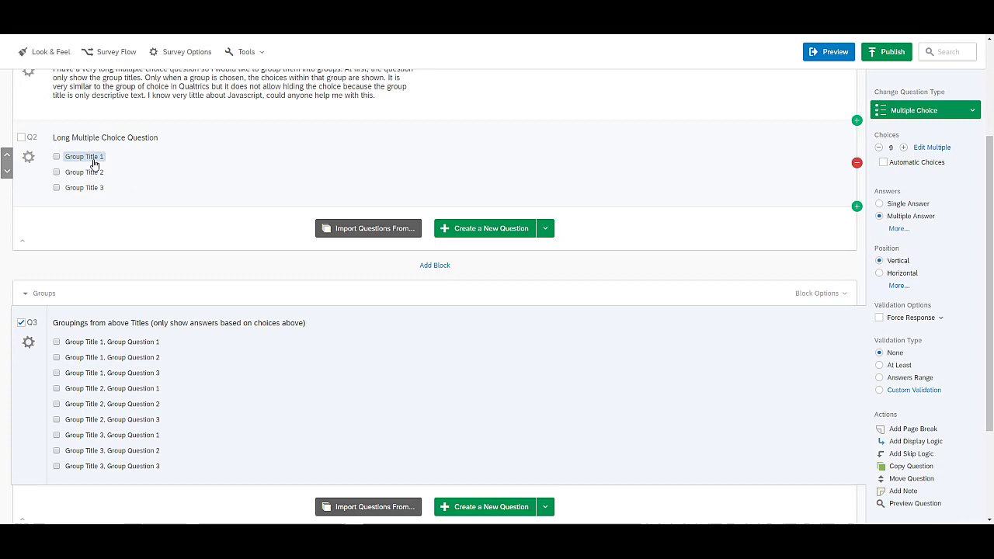
scroll(140, 173, "up", 1)
scroll(171, 200, "down", 1)
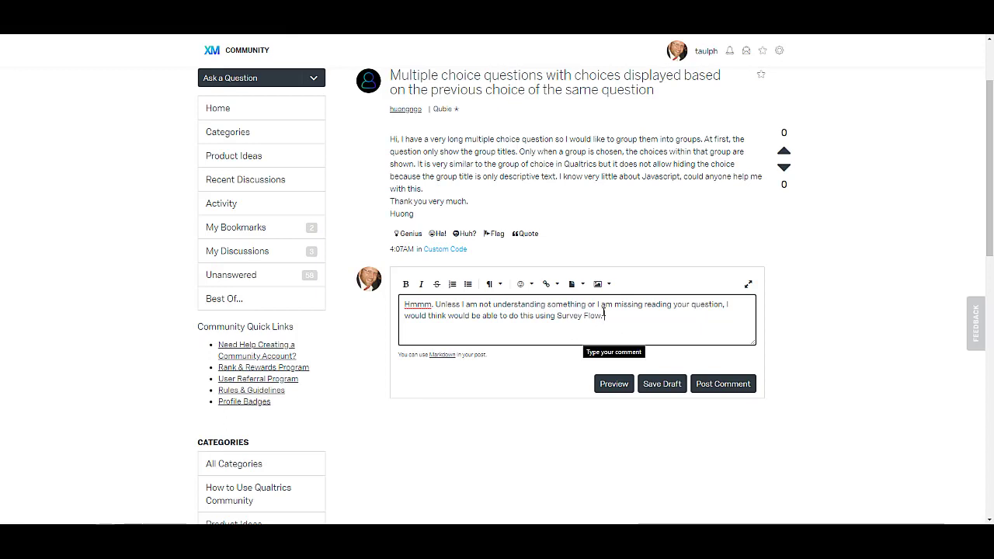
Step: Clear the drafted reply from the community thread's comment box and switch back to the Qualtrics survey editor
left_click_drag(605, 316, 404, 305)
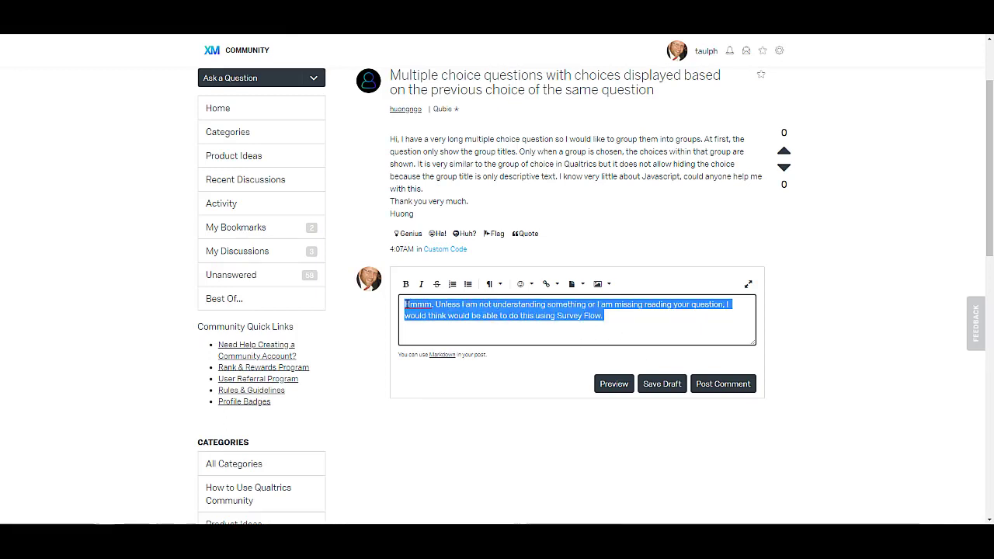
key("BackSpace")
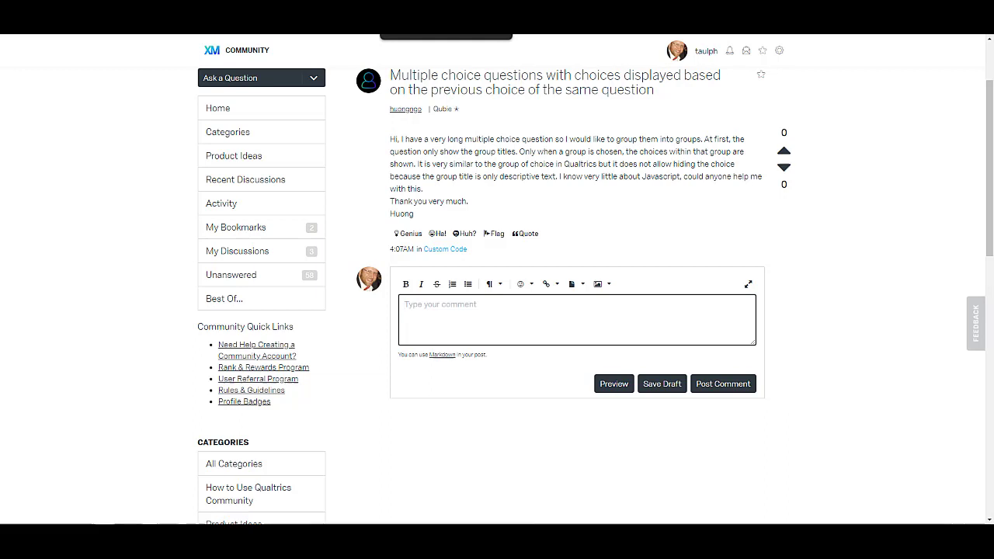
key("ctrl+Tab")
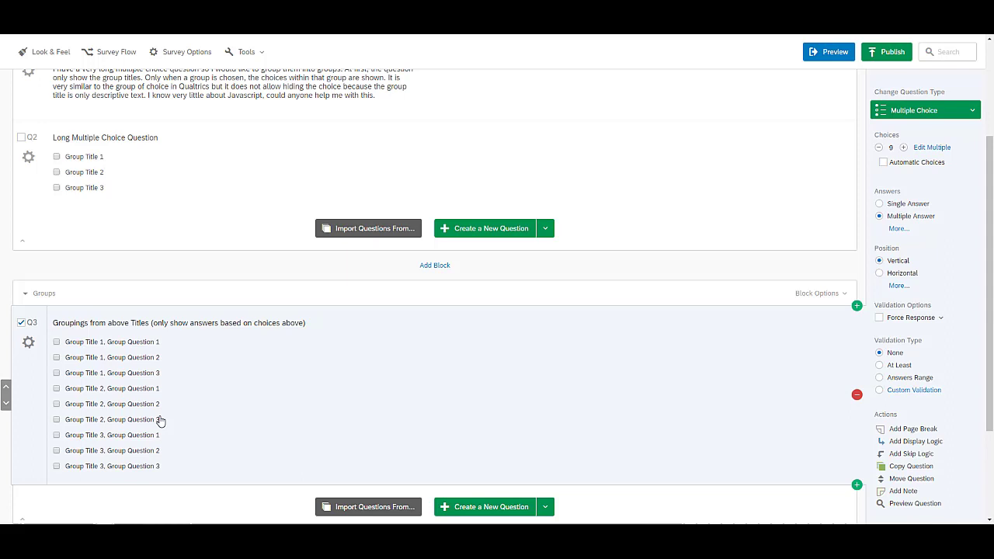
Step: Add display logic to the Q3 choice "Group Title 1, Group Question 1" so it shows only if Group Title 1 is selected in Q2
left_click(121, 347)
left_click(184, 342)
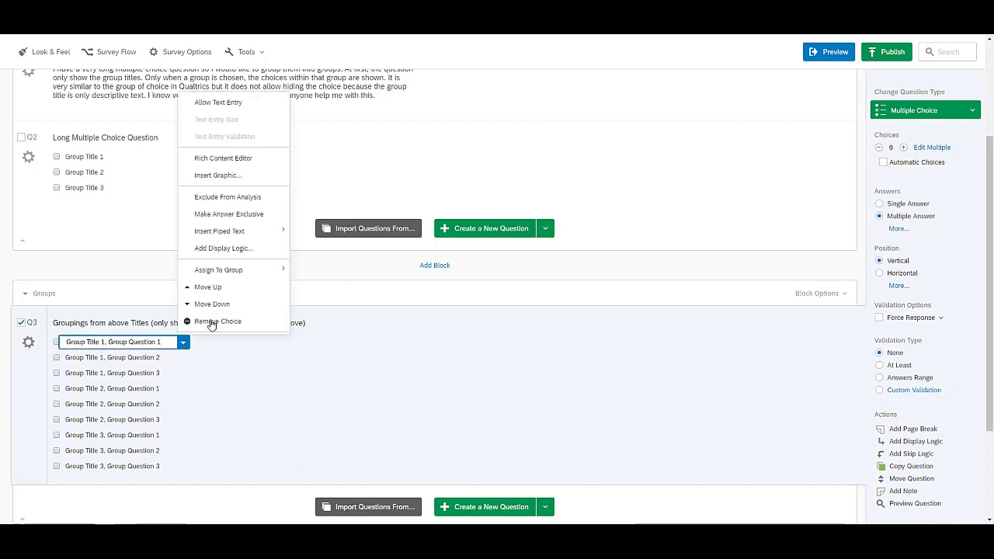
left_click(229, 249)
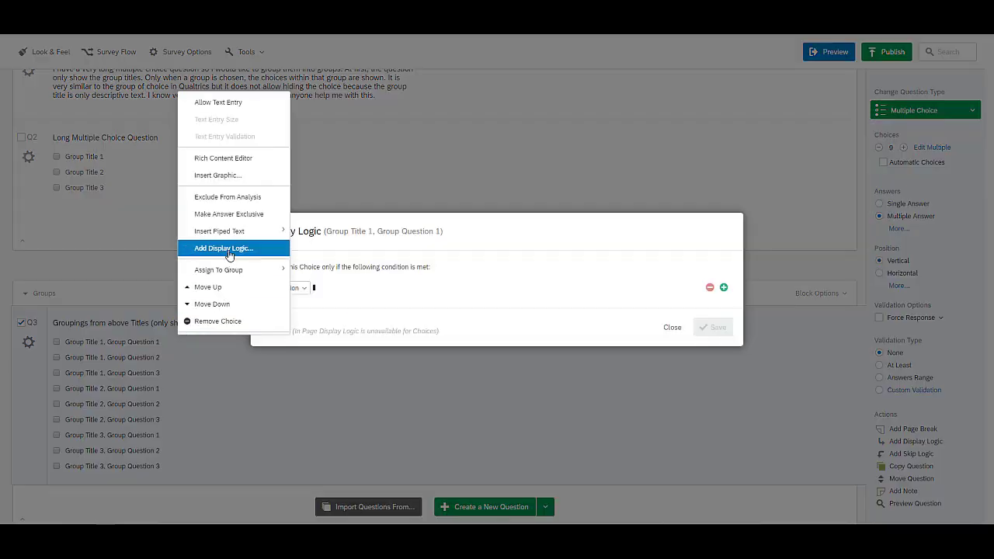
left_click(302, 289)
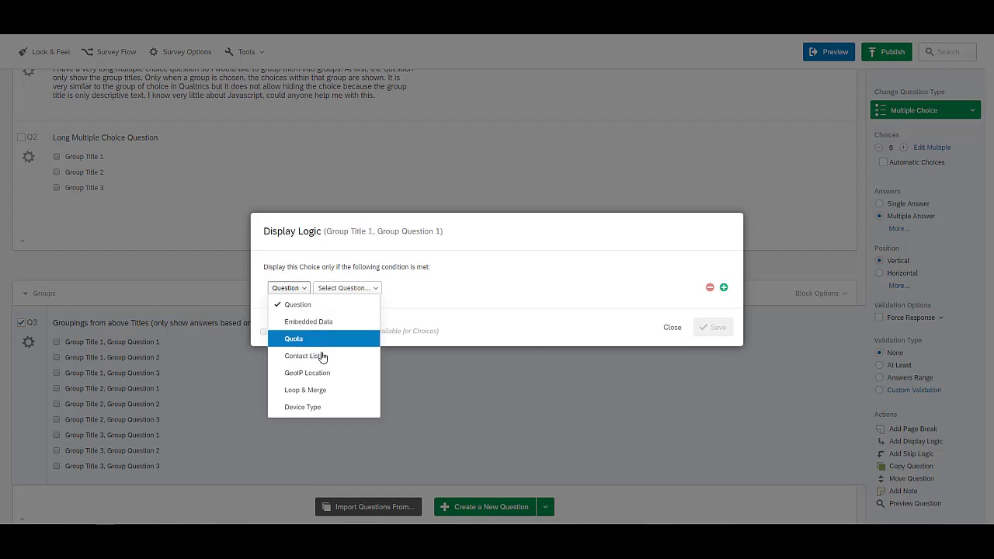
left_click(361, 288)
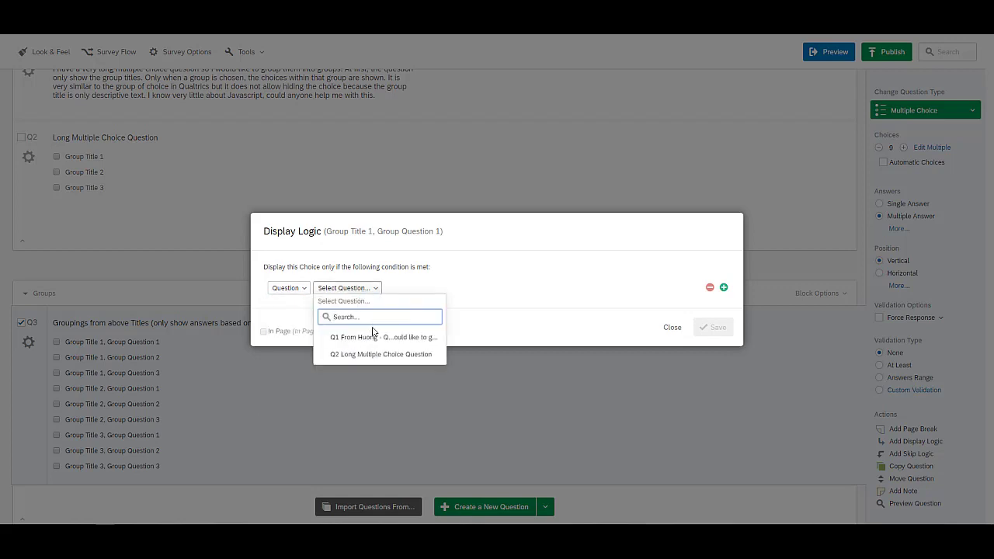
left_click(357, 359)
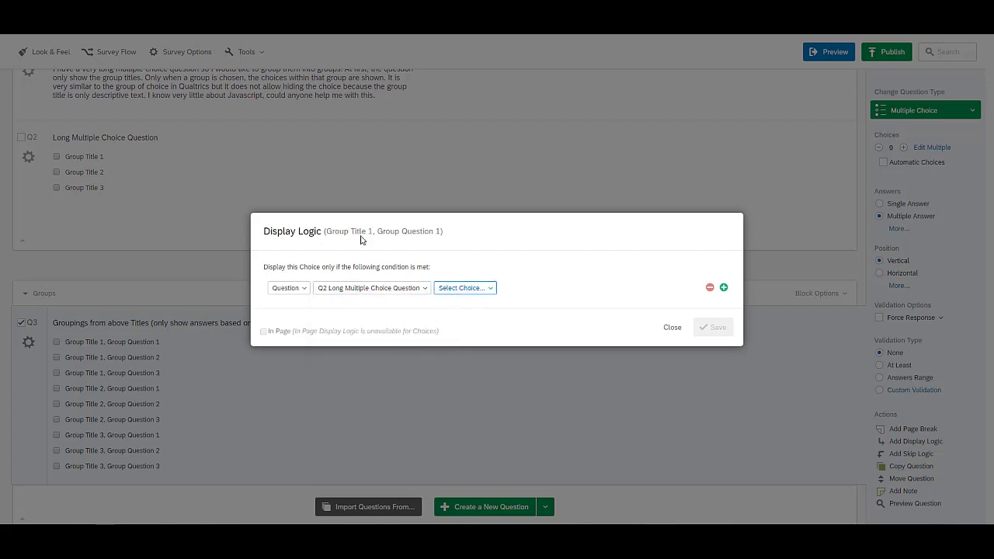
left_click(488, 289)
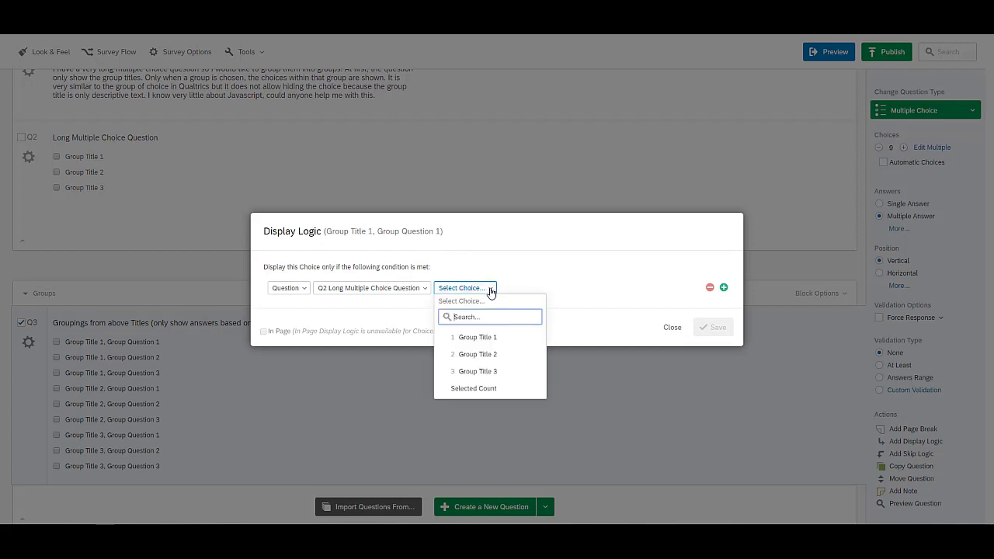
left_click(487, 343)
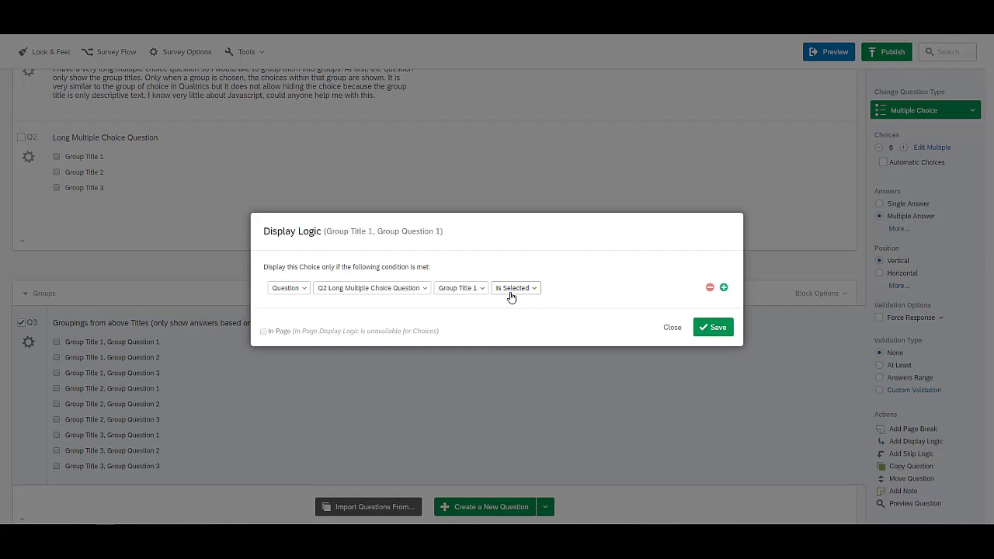
left_click(716, 328)
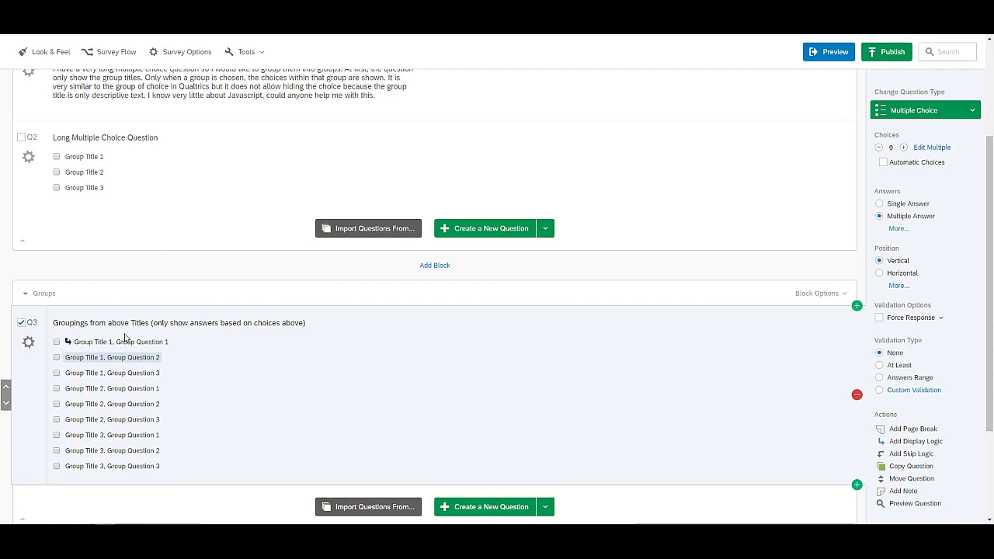
Step: Add display logic to the Q3 choice "Group Title 1, Group Question 2" so it shows only if Group Title 1 is selected in Q2
left_click(150, 358)
left_click(182, 359)
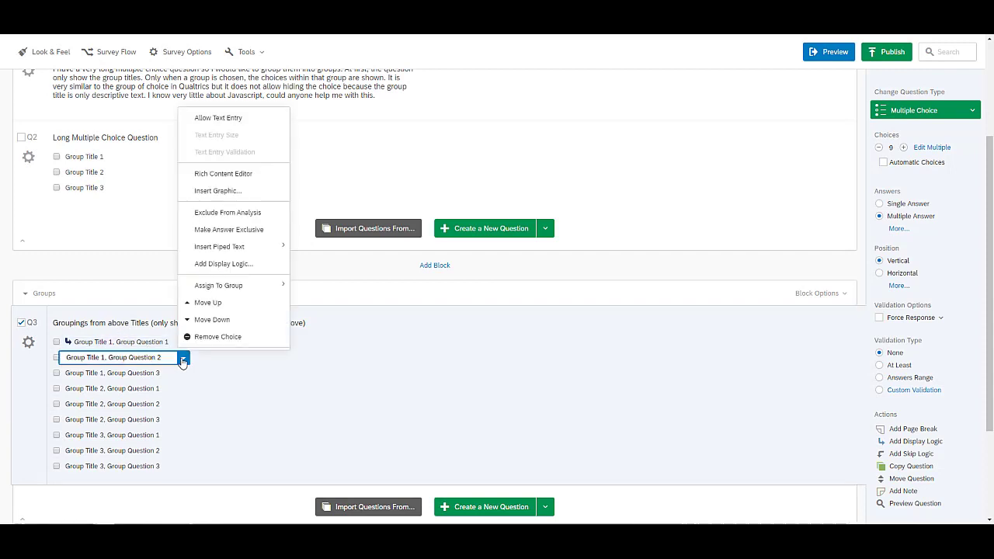
left_click(264, 264)
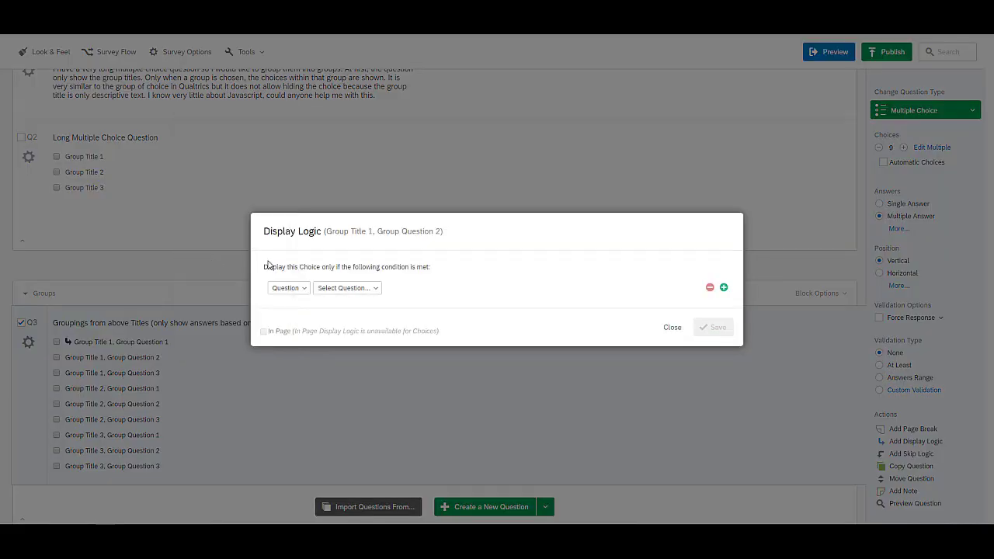
left_click(341, 288)
left_click(380, 354)
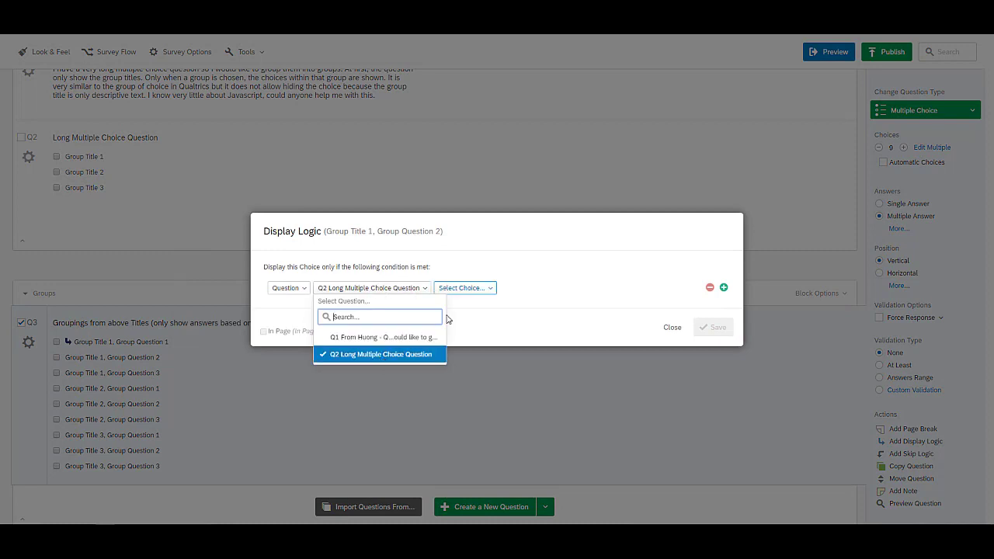
left_click(479, 291)
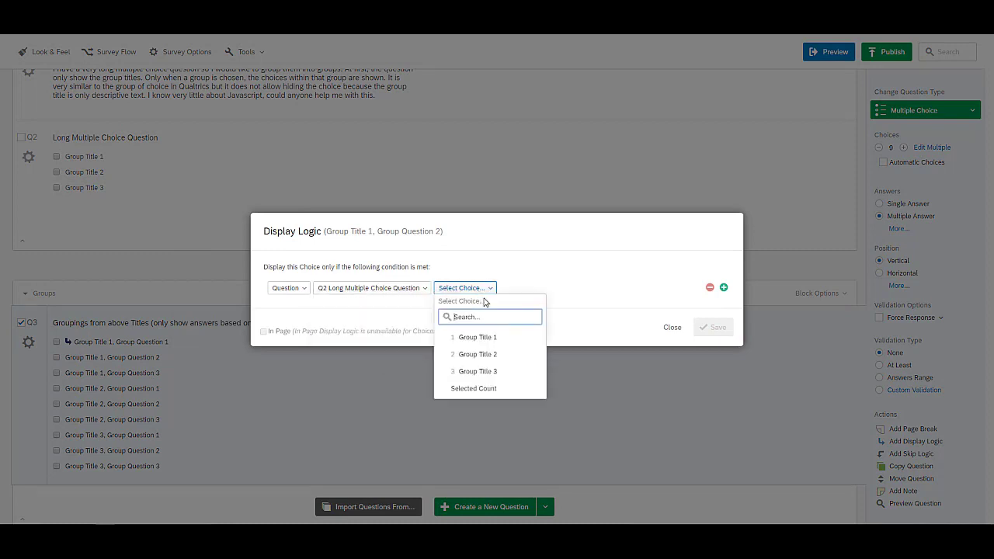
left_click(498, 338)
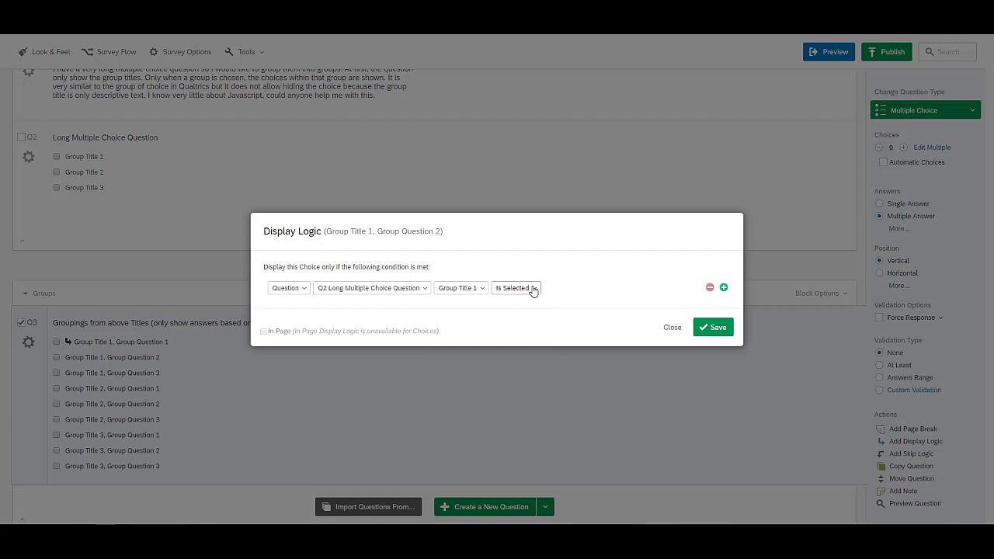
left_click(713, 327)
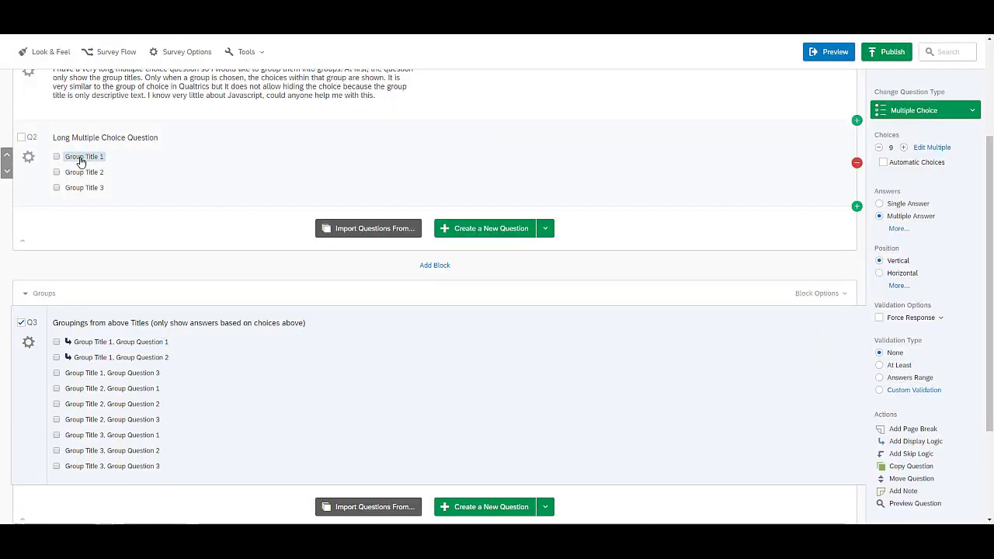
Step: Add display logic to the Q3 choice "Group Title 1, Group Question 3" so it shows only if Group Title 1 is selected in Q2
left_click(132, 373)
left_click(183, 373)
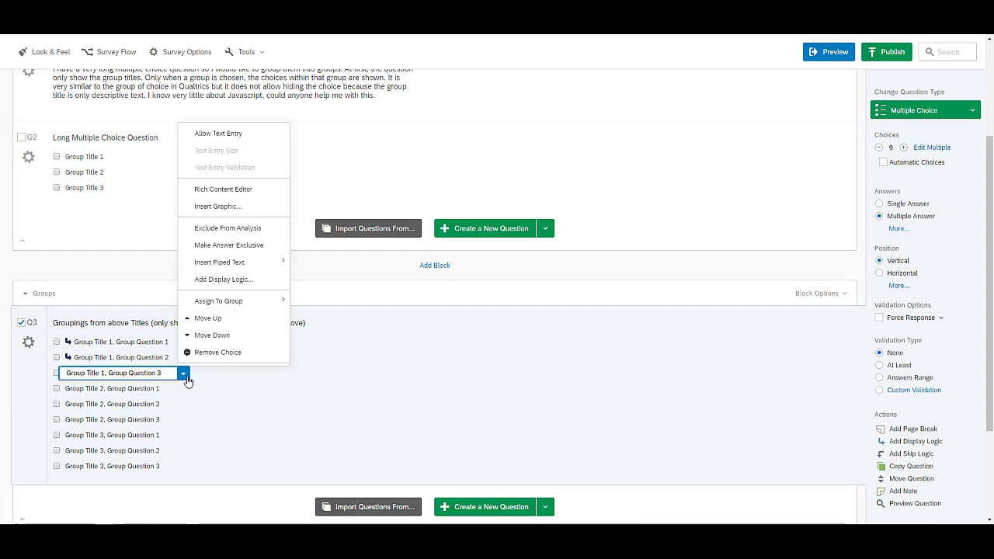
left_click(225, 279)
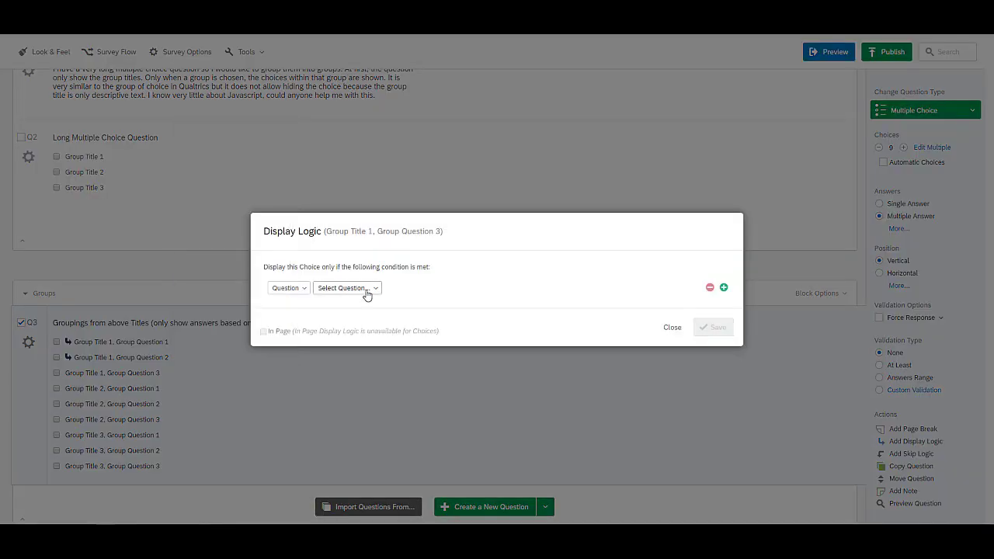
left_click(365, 289)
left_click(384, 354)
left_click(462, 288)
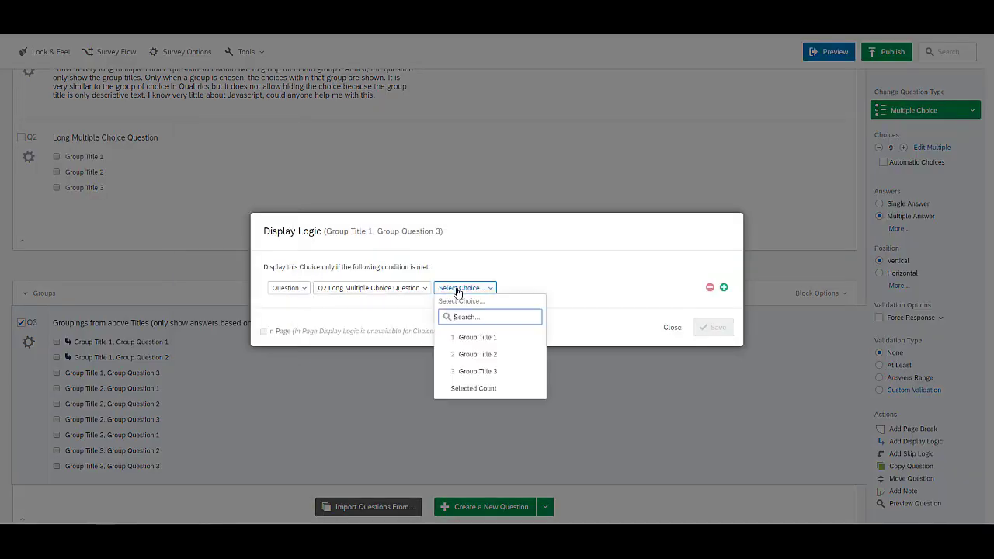
left_click(505, 339)
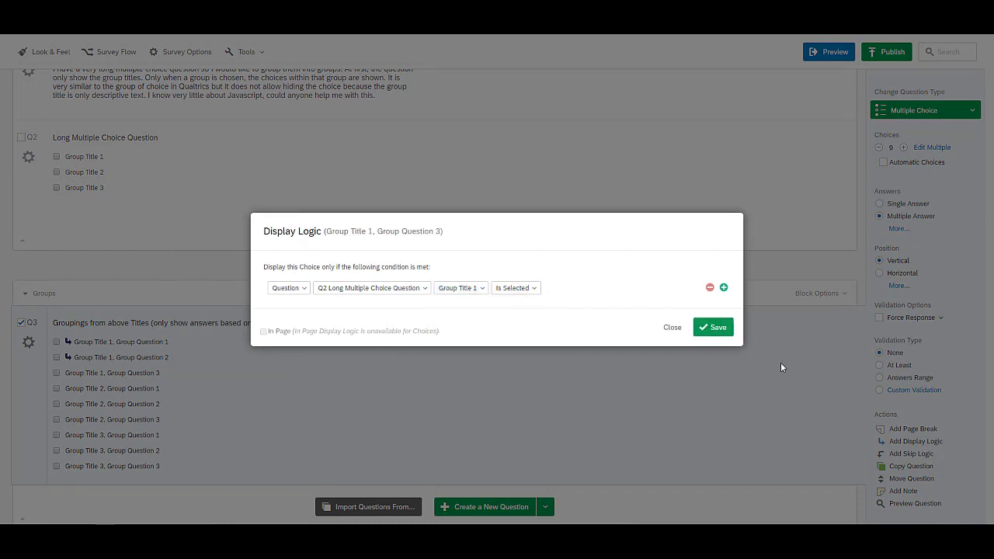
left_click(712, 328)
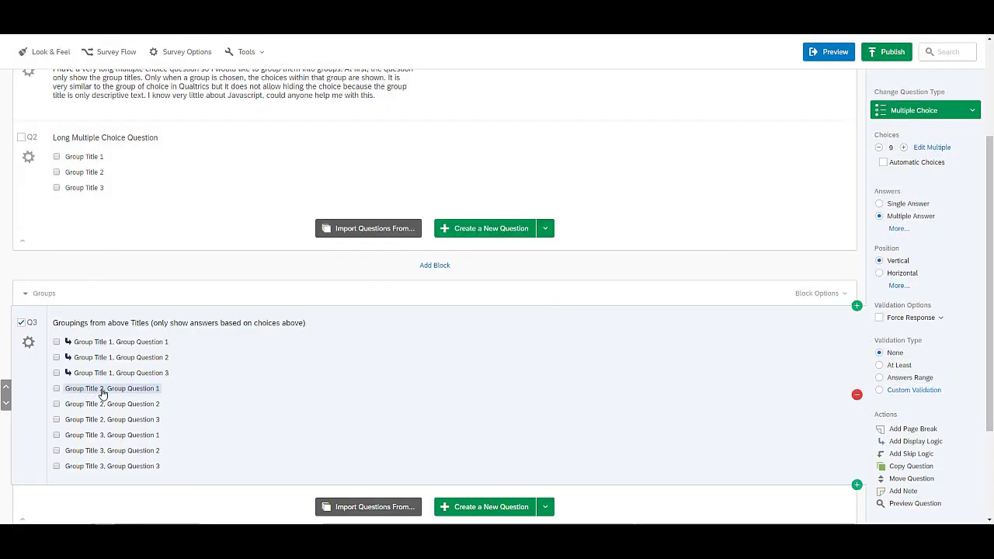
Step: Add display logic to the Q3 choice "Group Title 2, Group Question 1" so it shows only if Group Title 2 is selected in Q2
left_click(152, 395)
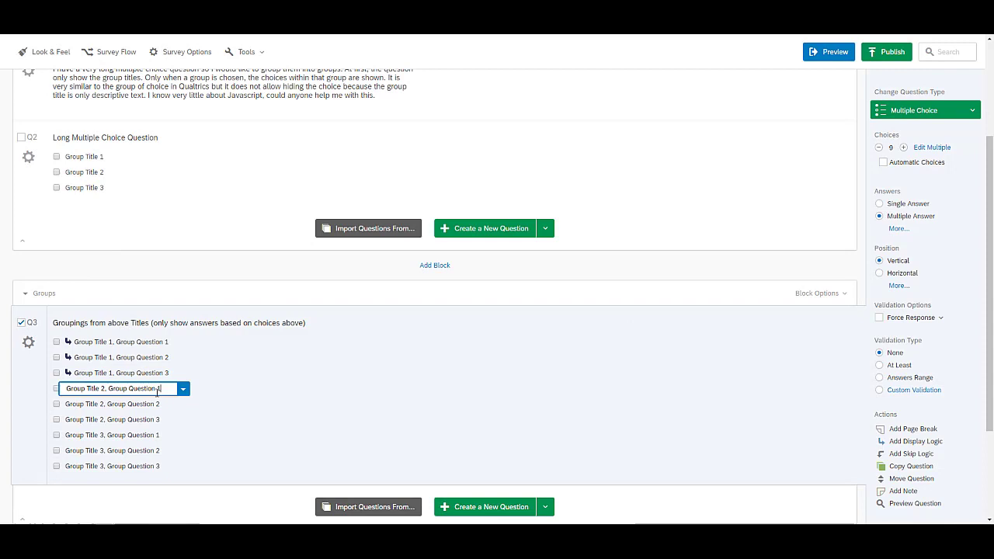
left_click(184, 389)
left_click(224, 295)
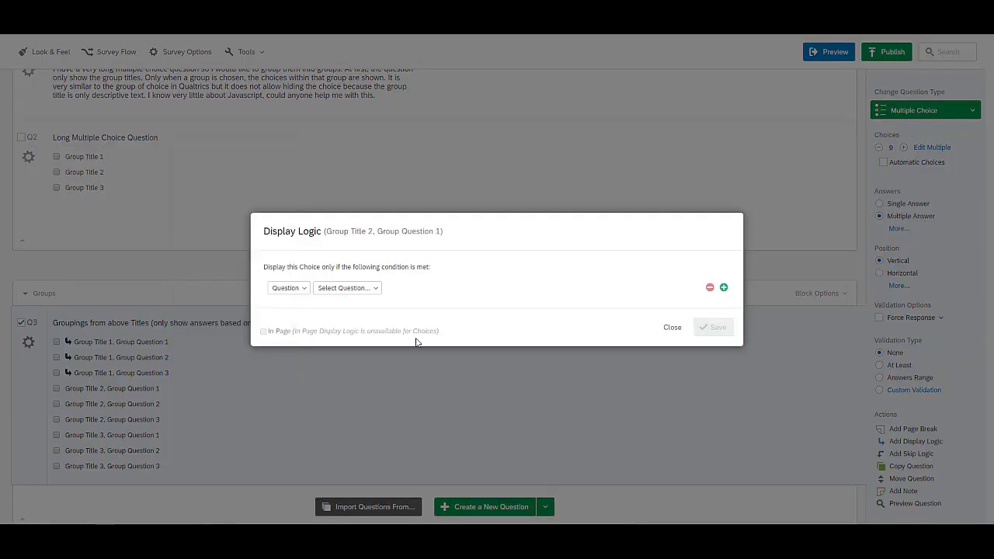
left_click(376, 290)
left_click(381, 353)
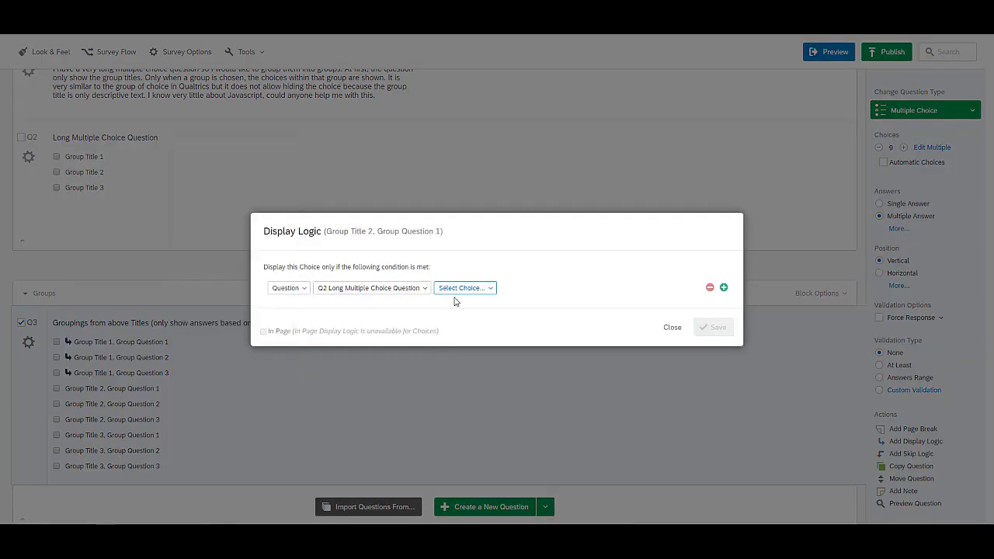
left_click(458, 290)
left_click(495, 356)
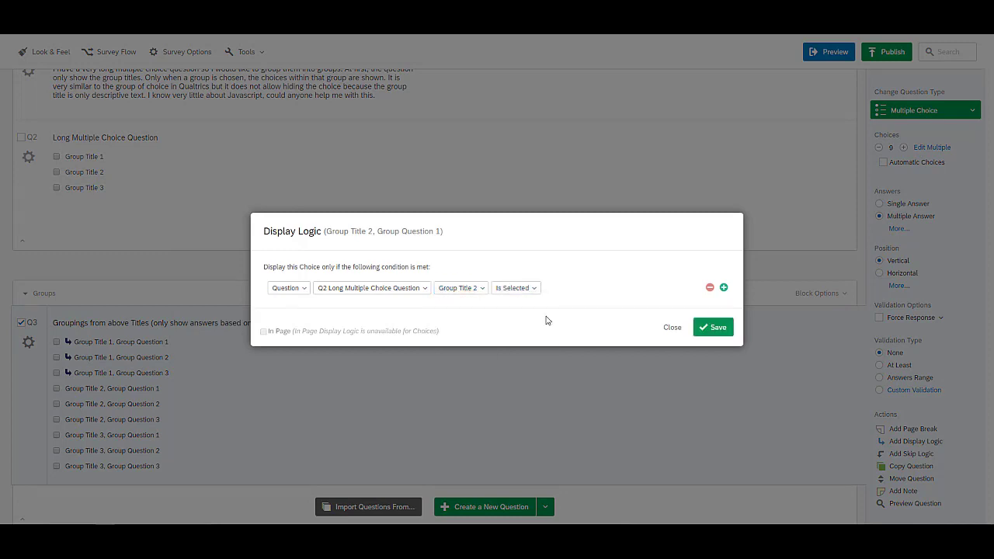
left_click(712, 329)
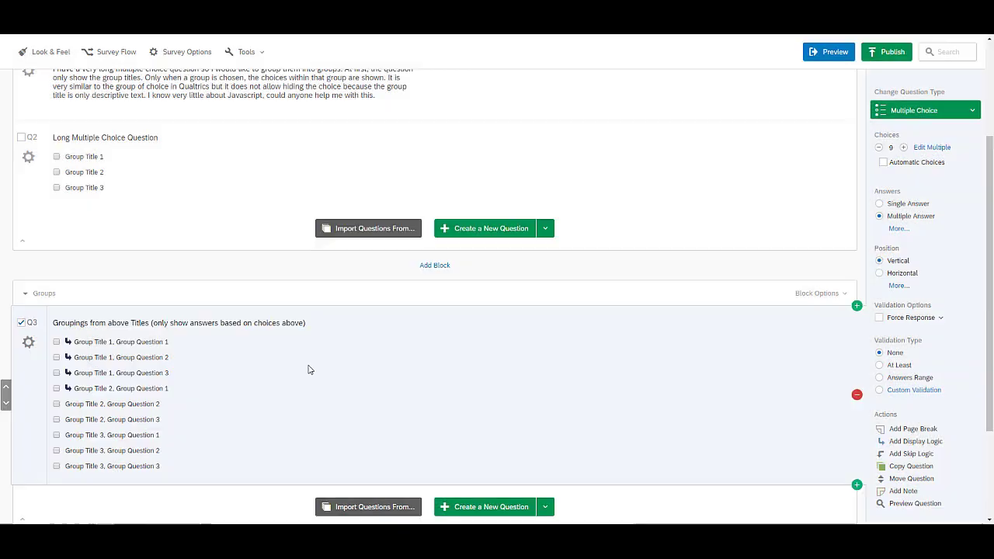
Step: Add display logic to the Q3 choice "Group Title 2, Group Question 2" so it shows only if Group Title 2 is selected in Q2
left_click(134, 401)
left_click(183, 403)
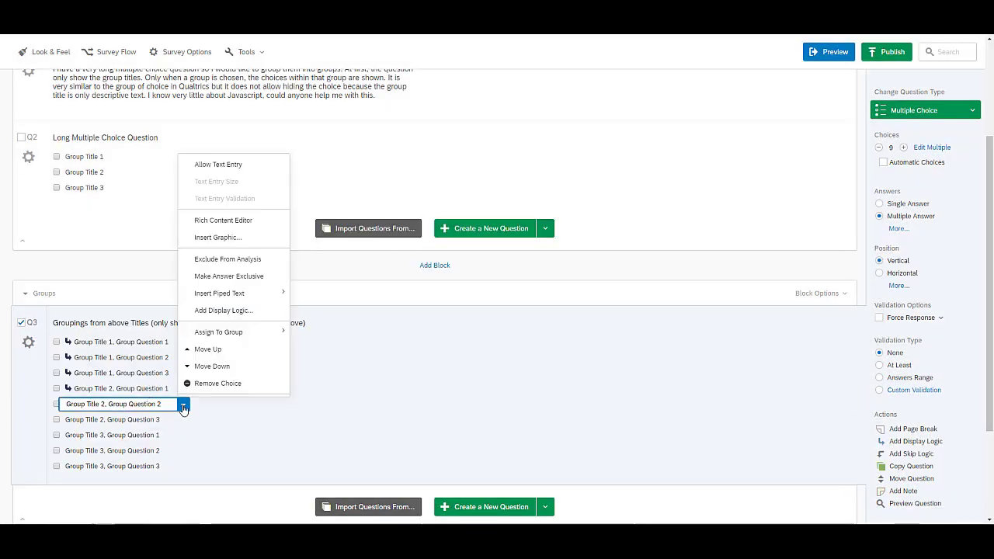
left_click(233, 309)
left_click(347, 289)
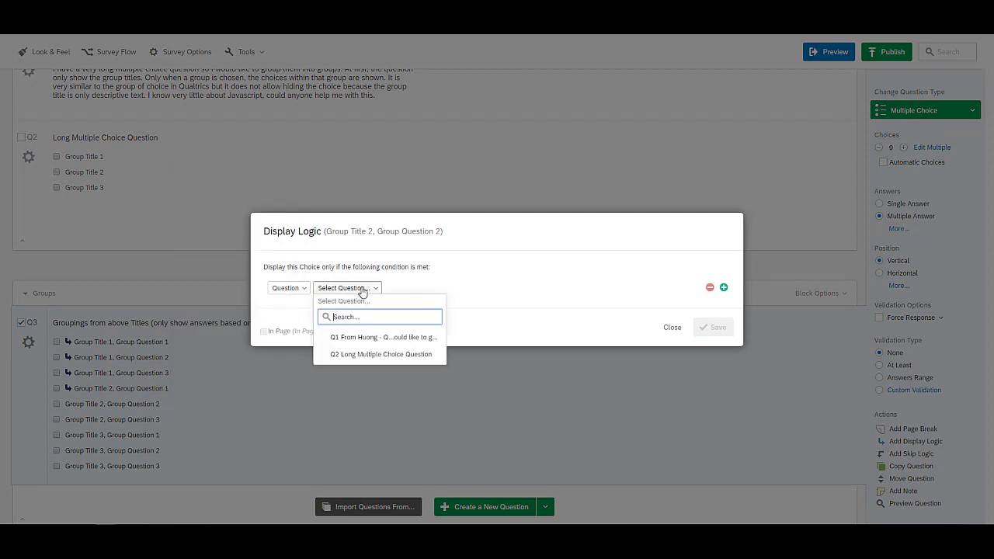
left_click(409, 355)
left_click(467, 290)
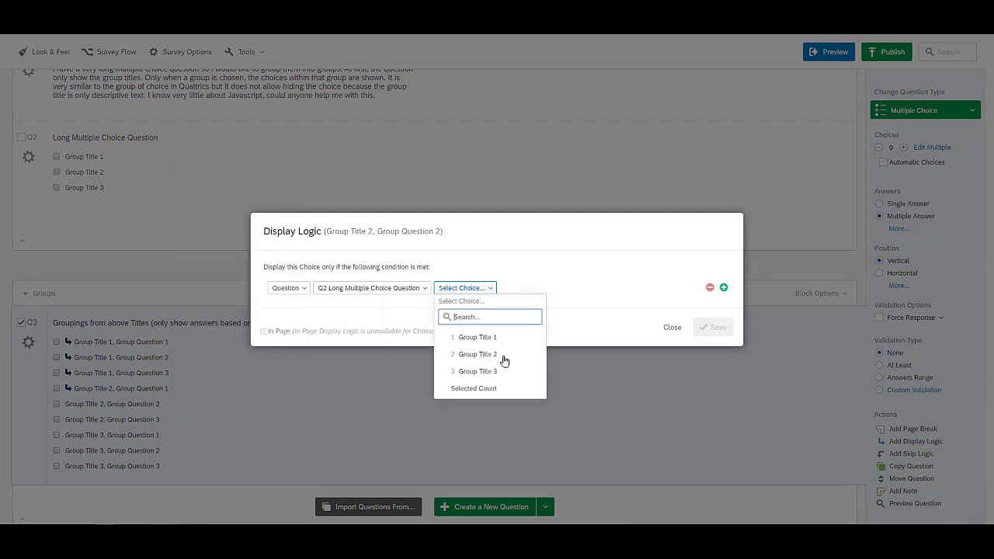
left_click(500, 356)
left_click(572, 316)
left_click(713, 326)
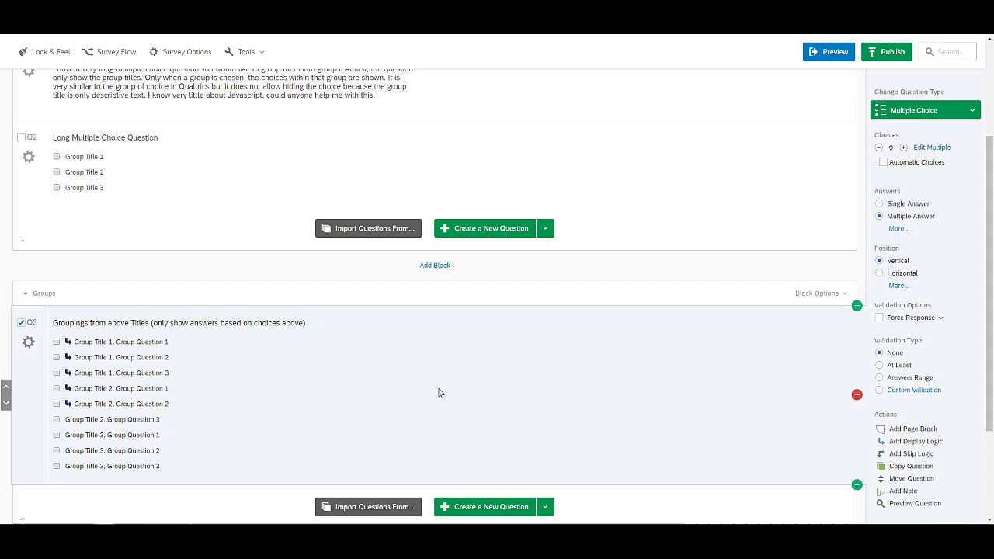
Step: Add display logic to the Q3 choice "Group Title 2, Group Question 3" so it shows only if Group Title 2 is selected in Q2
left_click(125, 420)
left_click(184, 420)
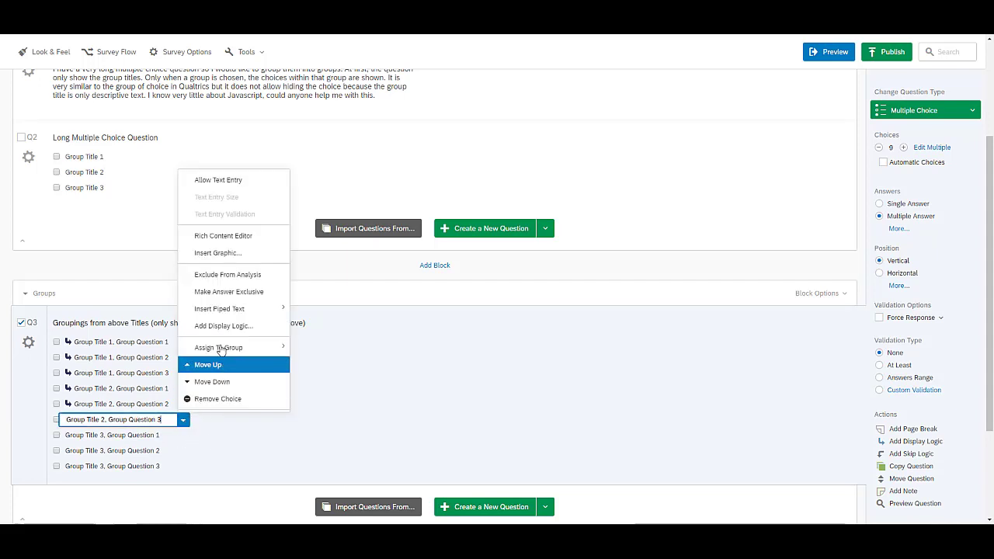
left_click(235, 326)
left_click(358, 298)
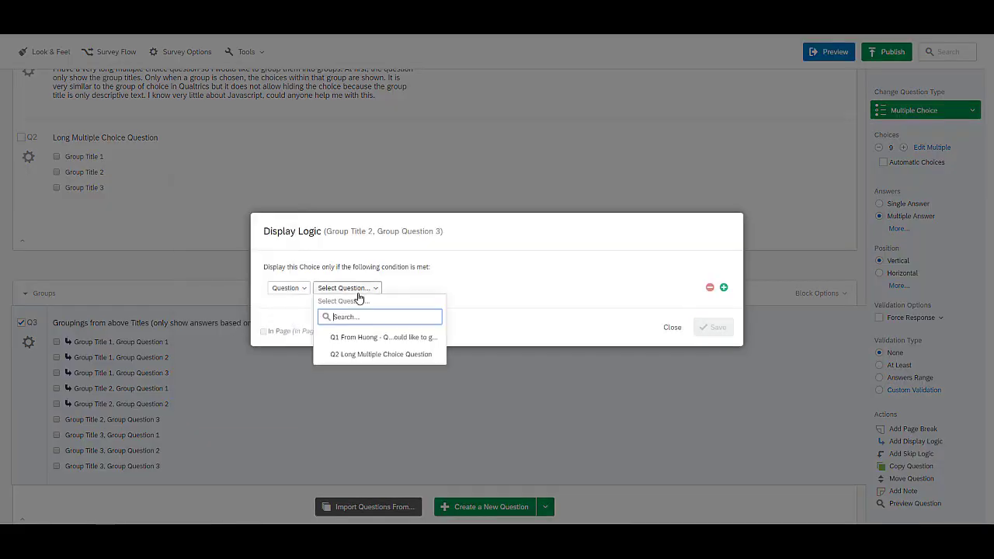
left_click(388, 359)
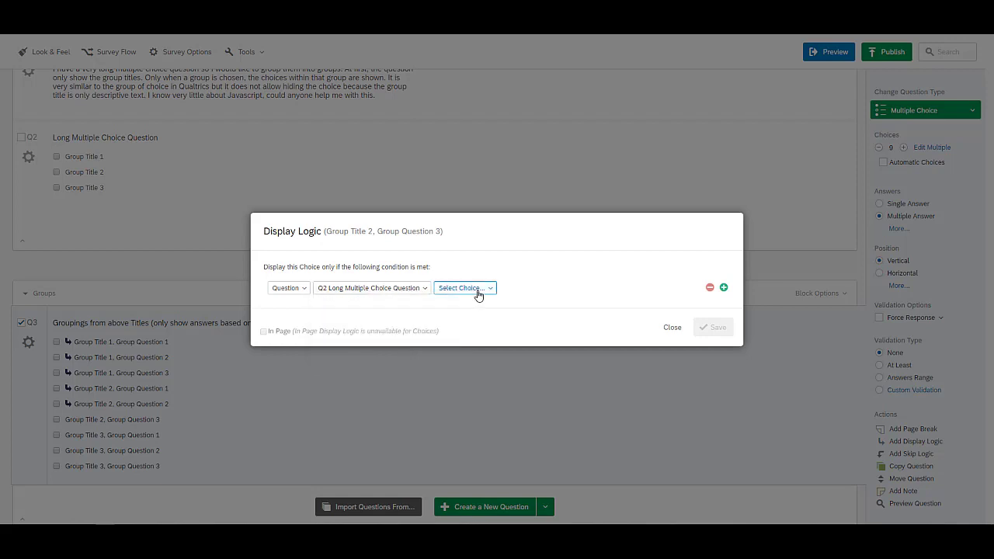
left_click(476, 290)
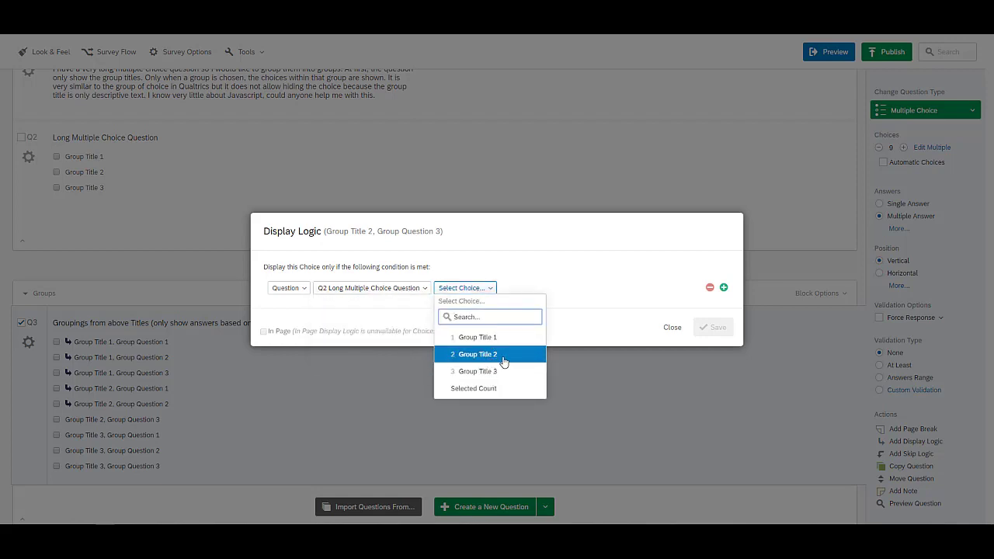
left_click(478, 354)
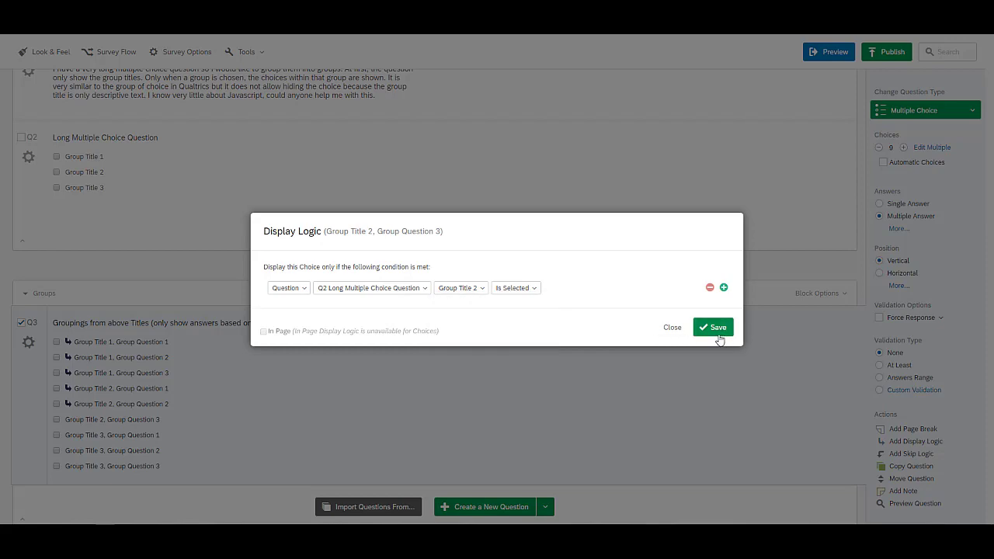
left_click(718, 334)
Step: Add display logic to the Q3 choice "Group Title 3, Group Question 1" so it shows only if Group Title 3 is selected in Q2
left_click(158, 435)
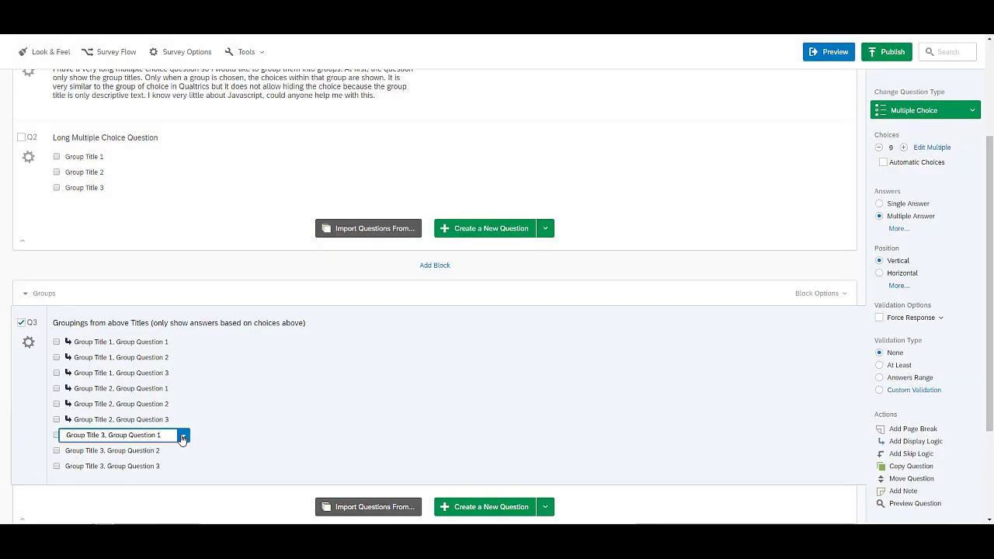
left_click(183, 437)
left_click(218, 343)
left_click(342, 288)
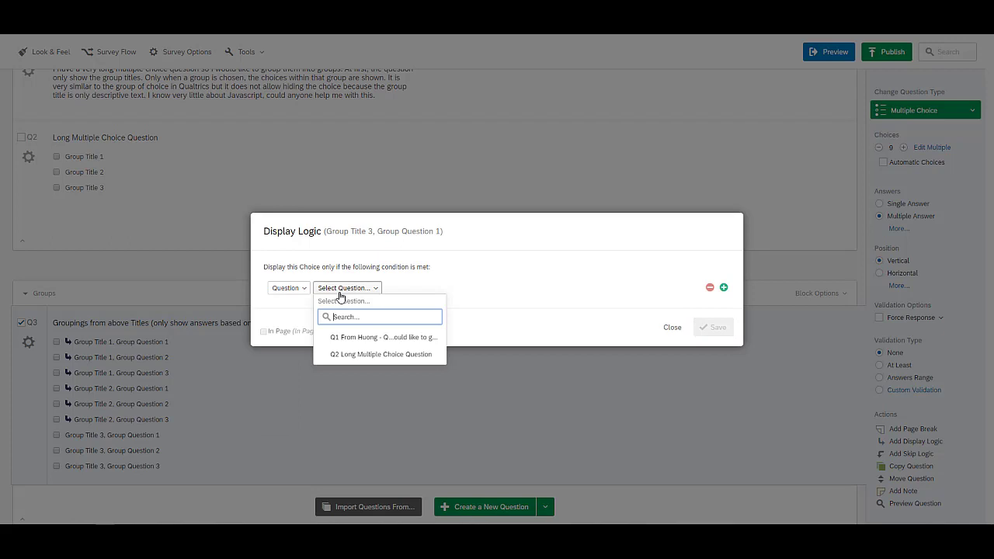
left_click(381, 354)
left_click(472, 293)
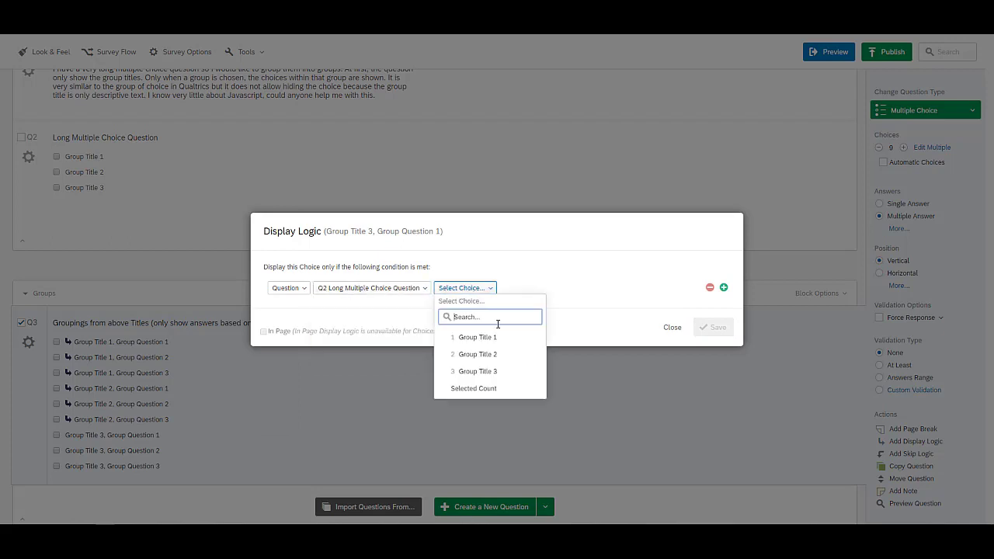
left_click(497, 371)
left_click(714, 327)
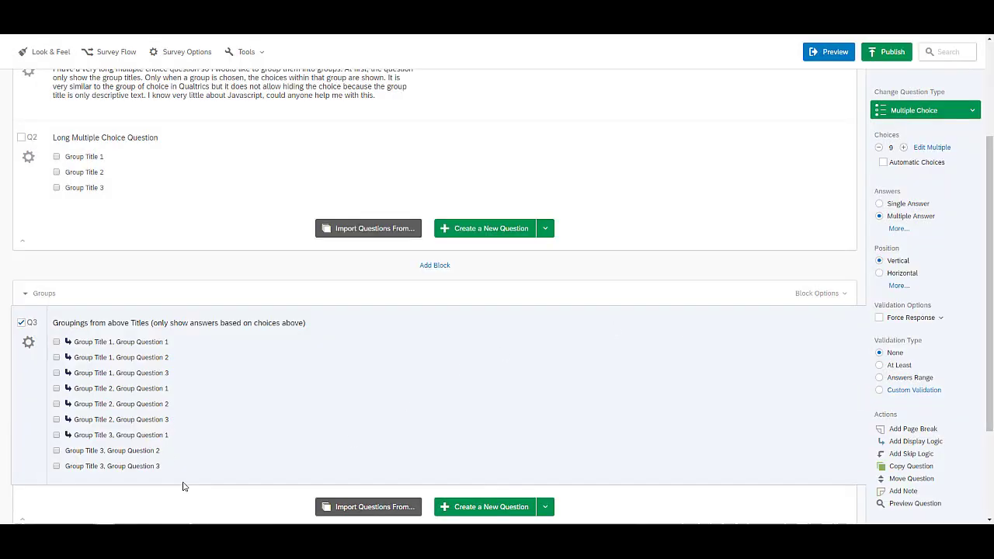
Step: Add display logic to the Q3 choice "Group Title 3, Group Question 2" so it shows only if Group Title 3 is selected in Q2
left_click(157, 450)
left_click(183, 450)
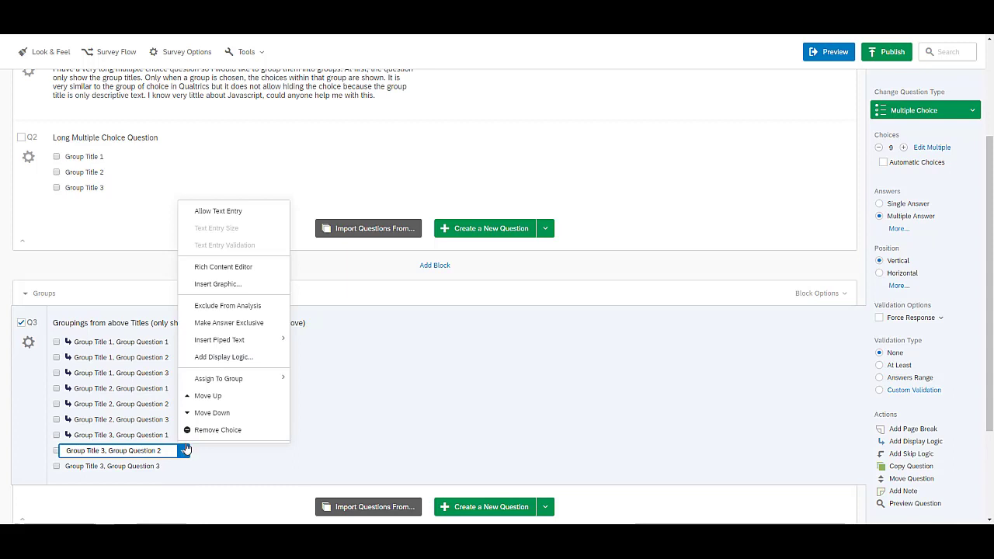
left_click(233, 358)
left_click(377, 288)
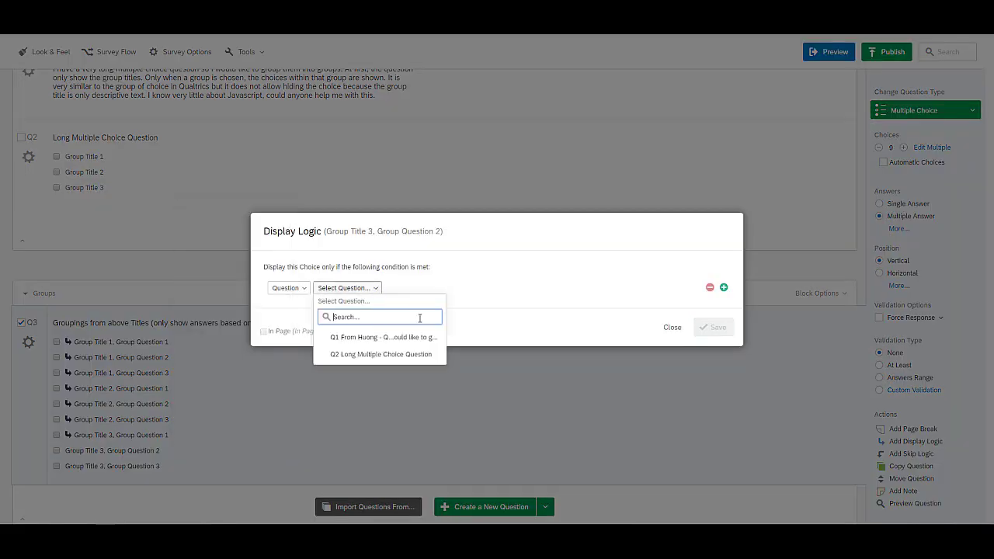
left_click(408, 355)
left_click(474, 288)
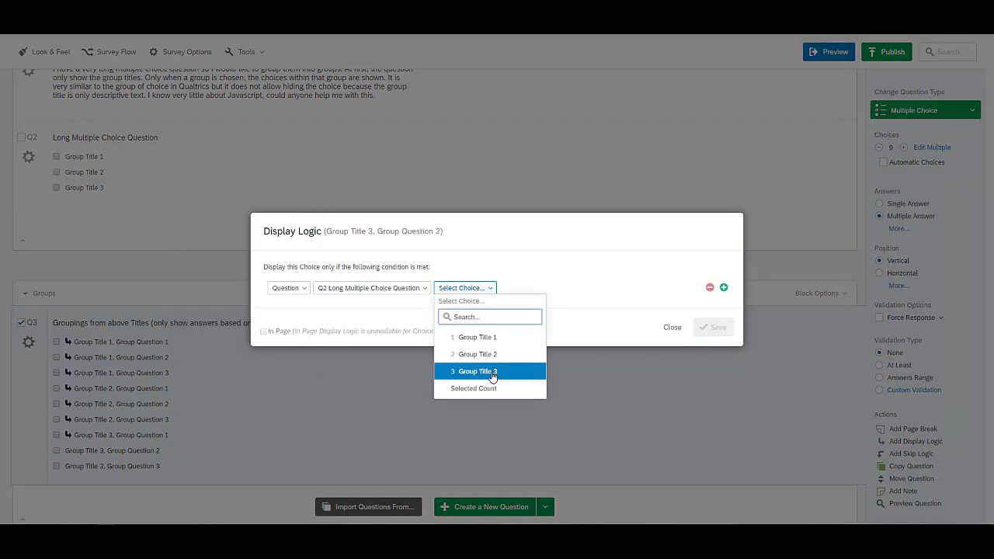
left_click(492, 372)
left_click(716, 327)
Step: Add display logic to the Q3 choice "Group Title 3, Group Question 3" so it shows only if Group Title 3 is selected in Q2
left_click(158, 466)
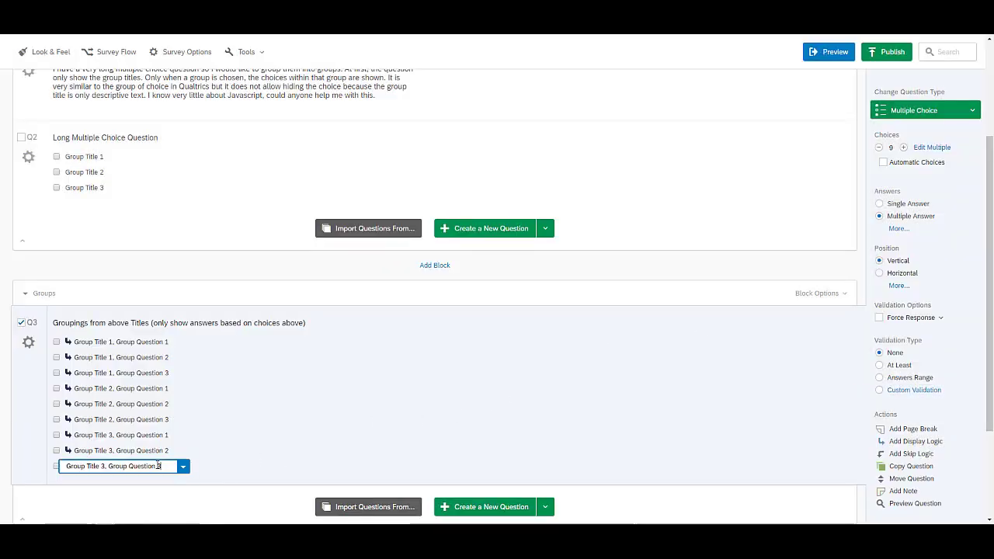
left_click(184, 466)
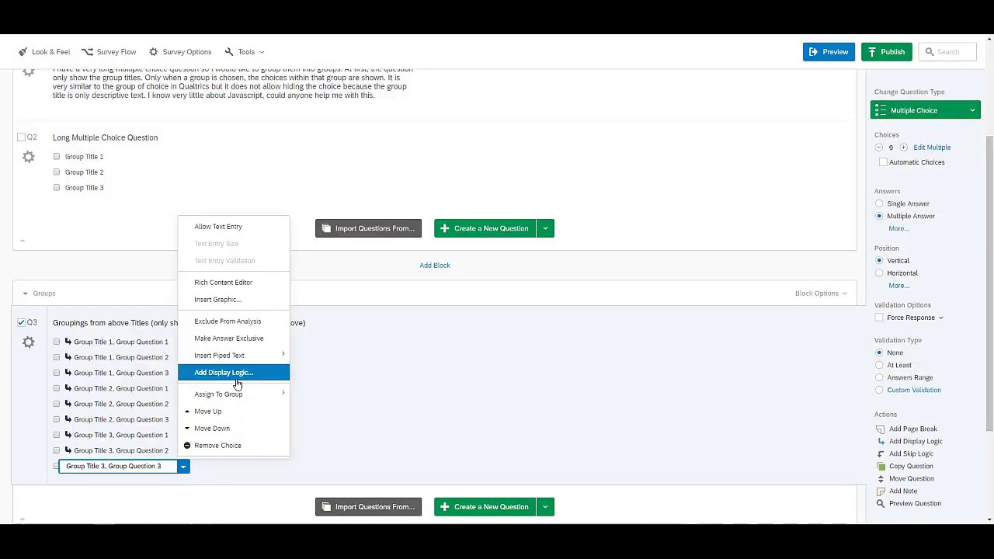
left_click(238, 381)
left_click(359, 288)
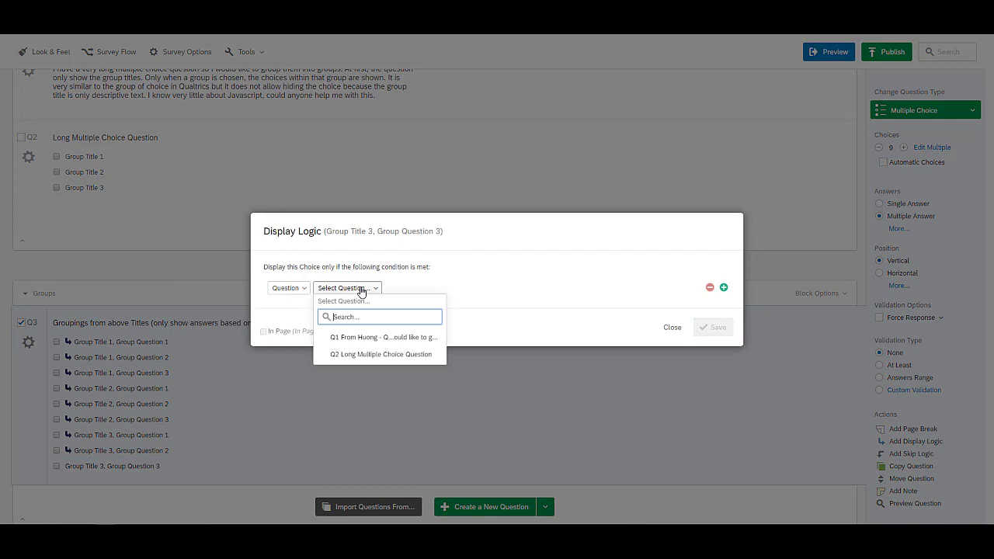
left_click(386, 354)
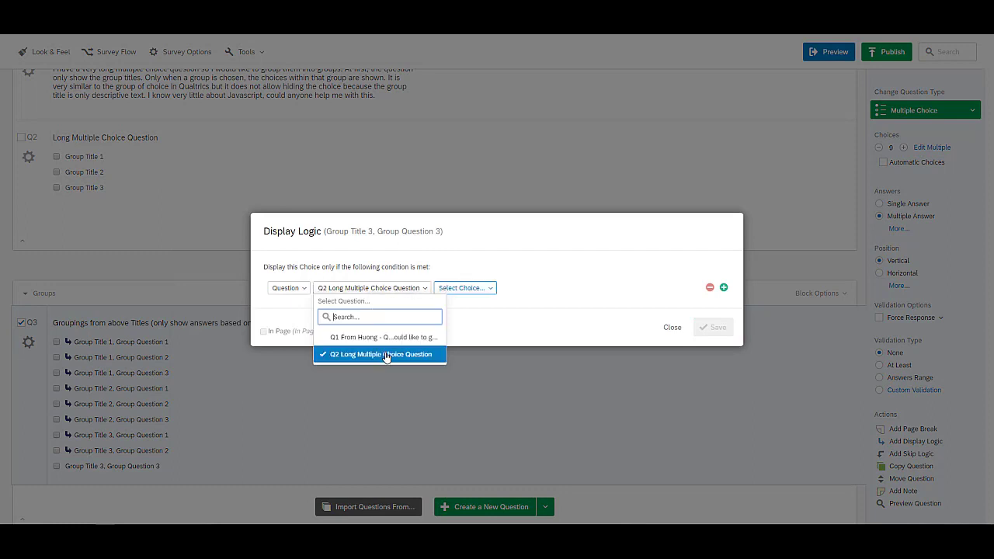
left_click(464, 289)
left_click(494, 370)
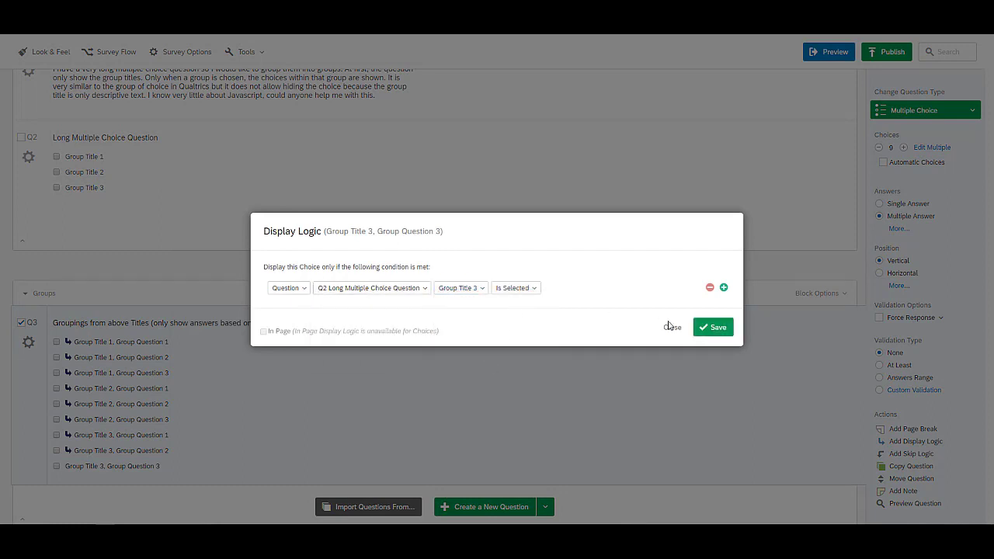
left_click(712, 327)
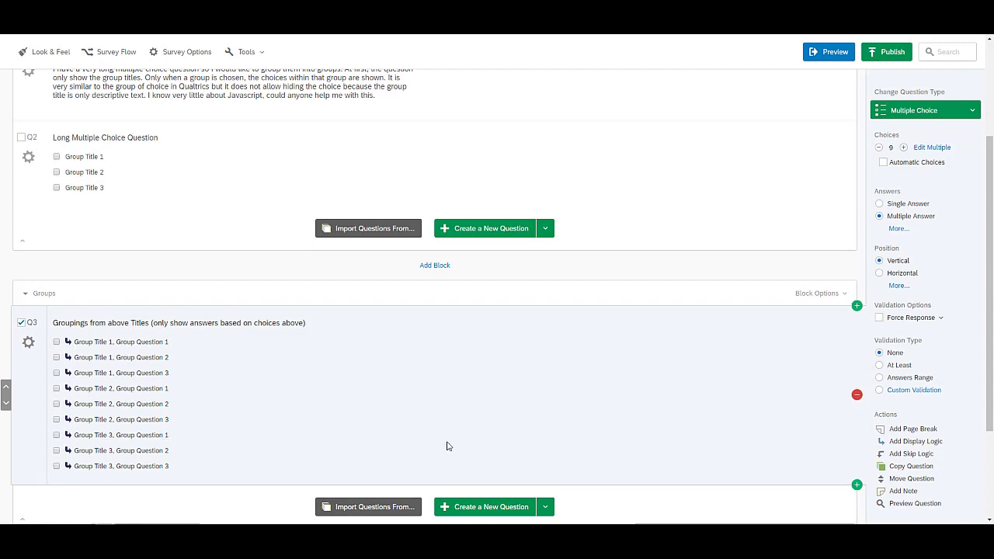
Step: Preview the survey, answer the long multiple choice question with Group Title 1 and Group Title 3, and advance to the groupings page
scroll(447, 446, "down", 1)
scroll(411, 435, "up", 1)
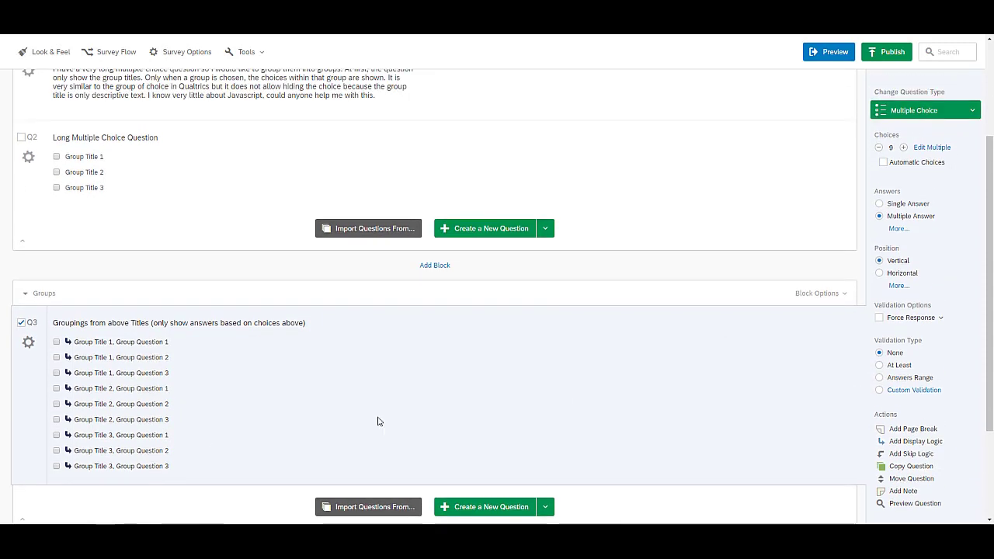
left_click(827, 56)
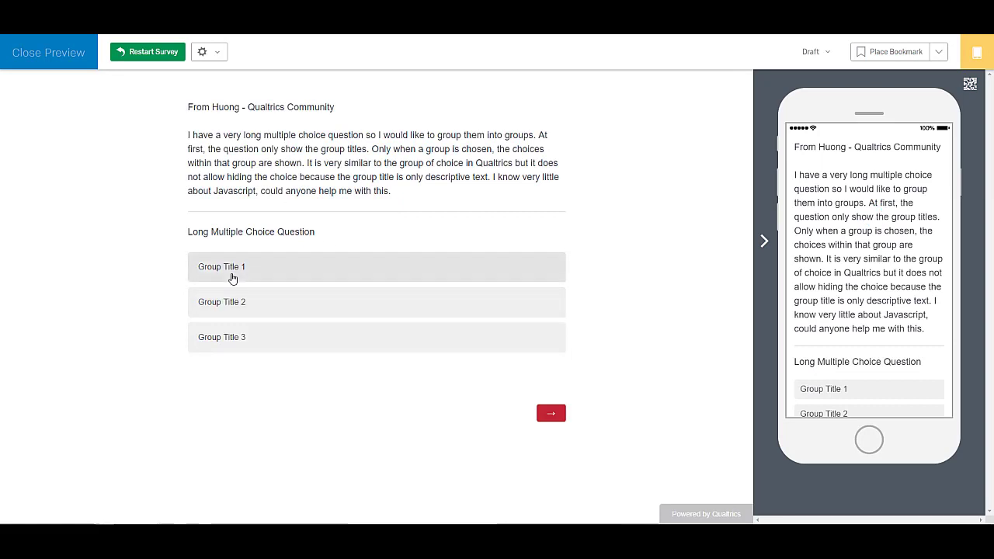
left_click(231, 278)
left_click(237, 339)
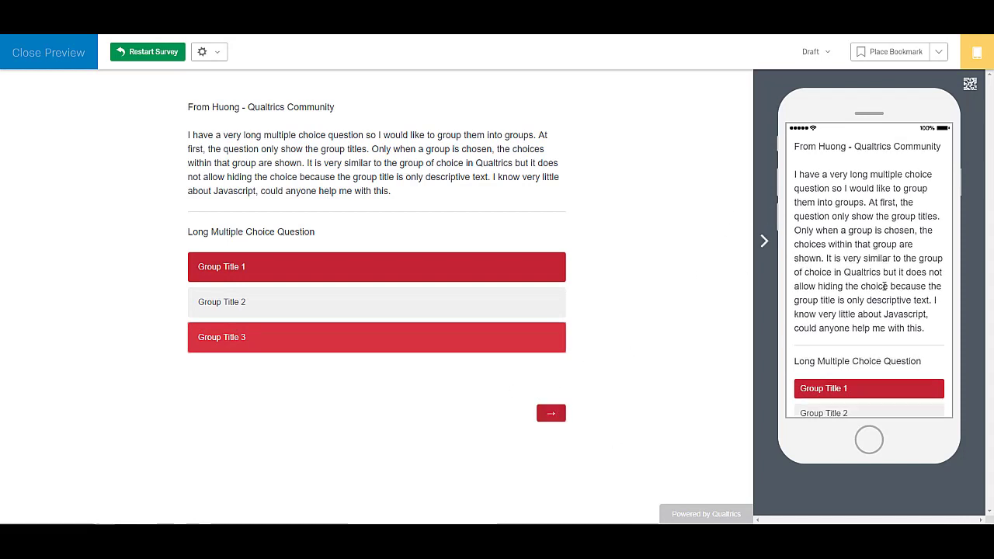
left_click(553, 416)
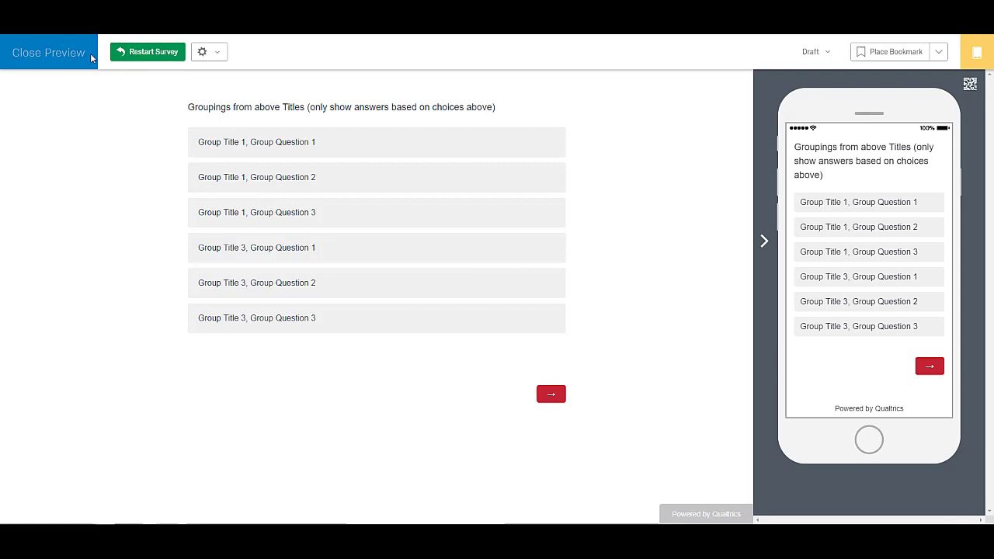
Step: Restart the survey preview, close it and review the questions in the survey editor
left_click(133, 55)
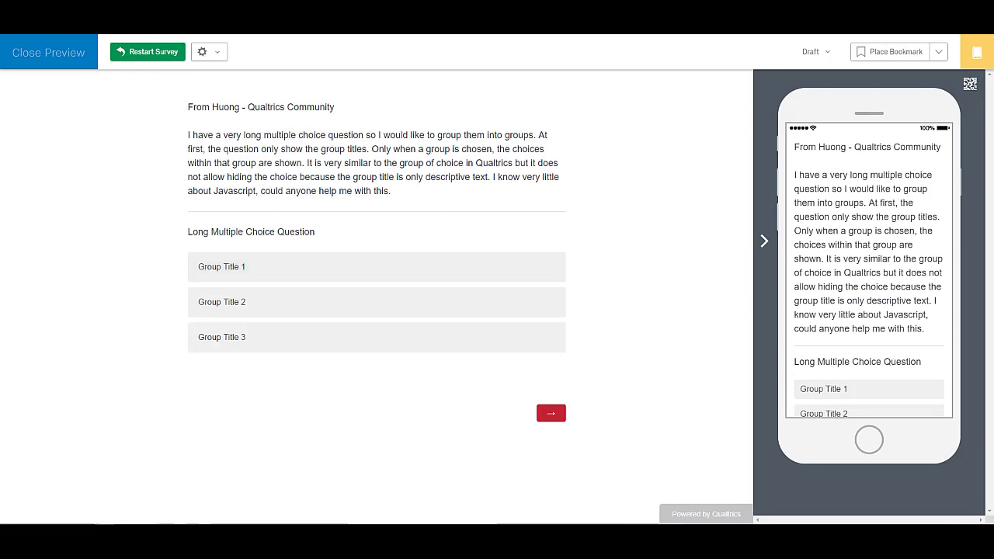
left_click(62, 62)
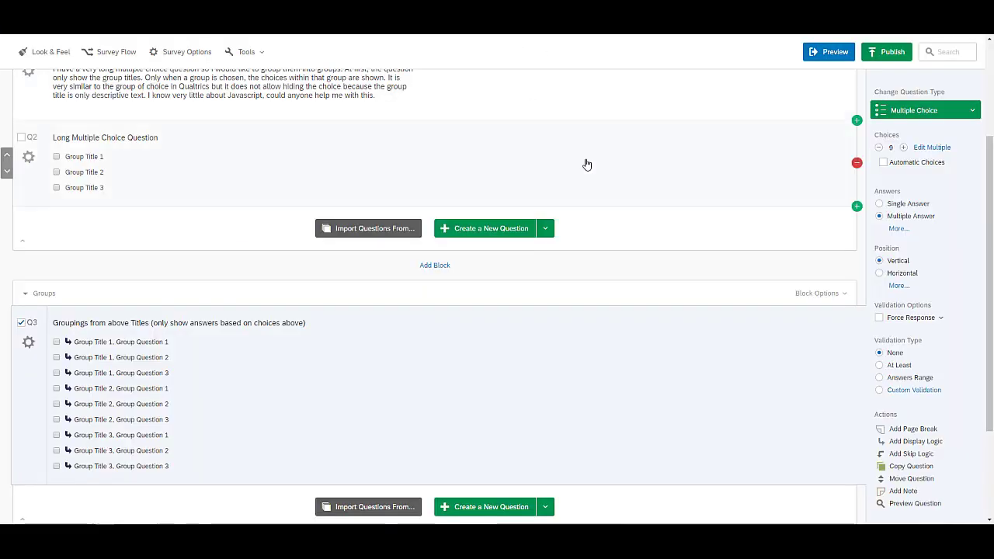
scroll(518, 293, "up", 1)
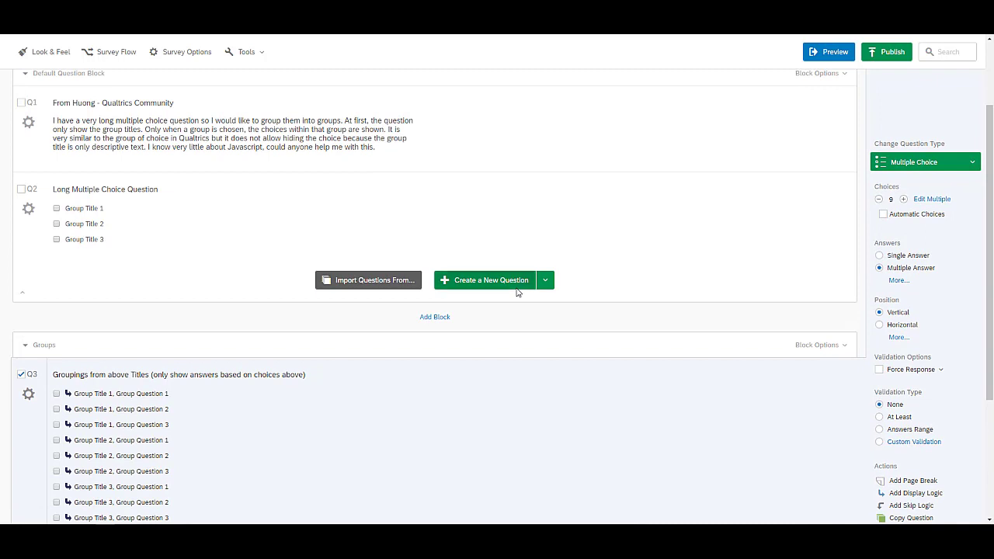
scroll(574, 317, "down", 1)
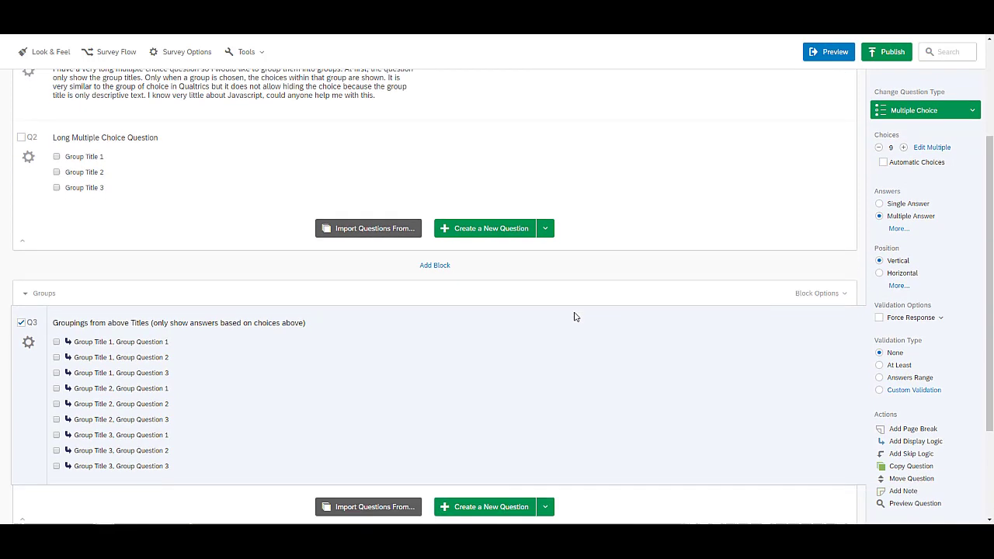